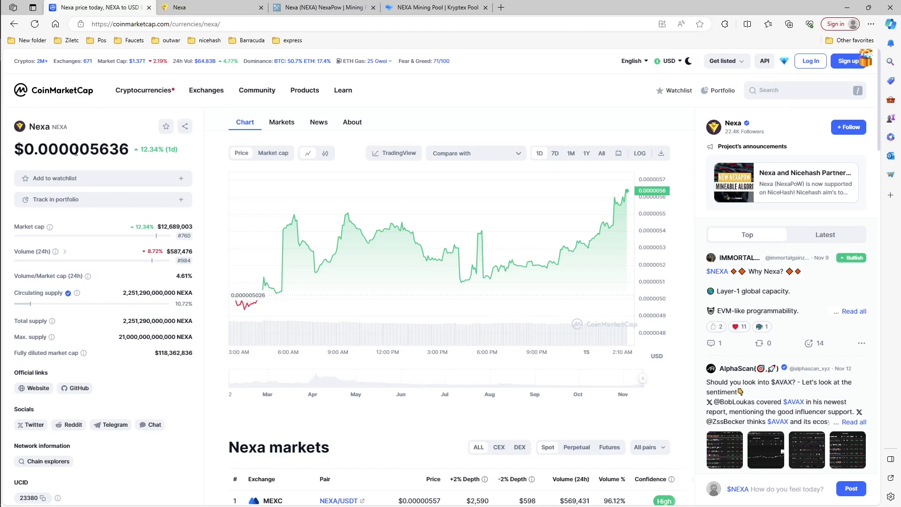
Step: Check the Nexa price on CoinMarketCap, close that page, and look over the Nexa homepage
{"action": "left_click_drag", "start_coordinate": [190, 150], "coordinate": [34, 150]}
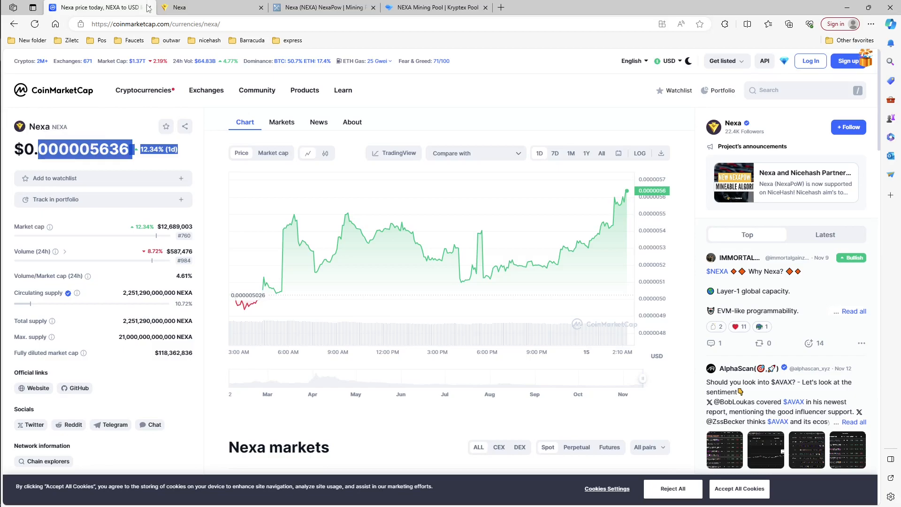
{"action": "left_click", "coordinate": [148, 7]}
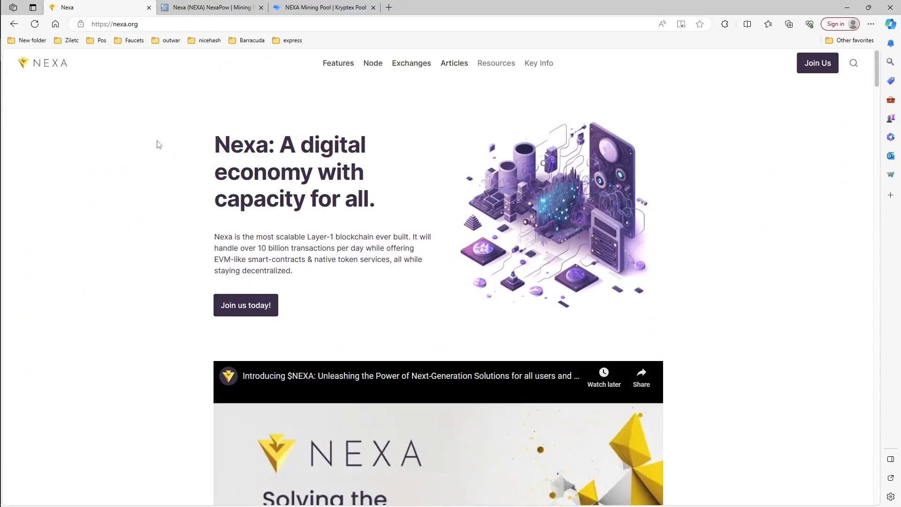
{"action": "scroll", "coordinate": [194, 265], "scroll_direction": "down", "scroll_amount": 4}
{"action": "scroll", "coordinate": [159, 307], "scroll_direction": "down", "scroll_amount": 5}
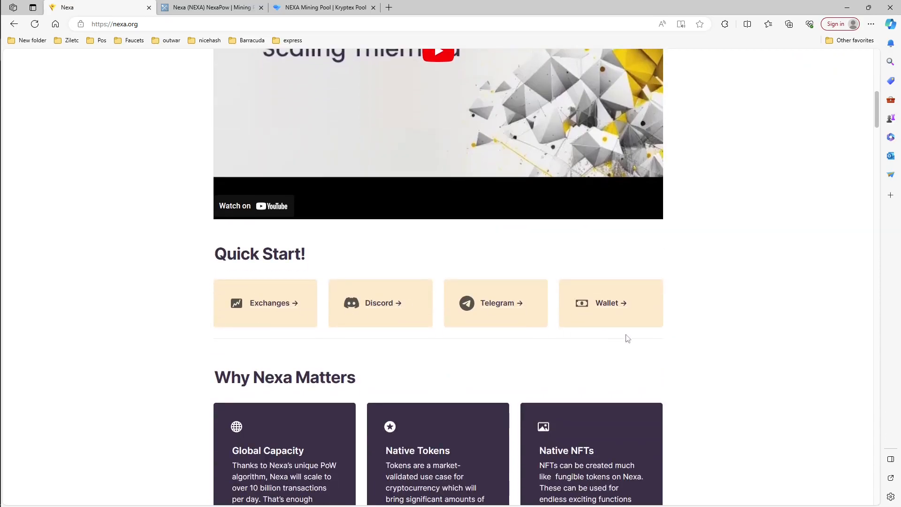
{"action": "scroll", "coordinate": [678, 336], "scroll_direction": "down", "scroll_amount": 4}
{"action": "scroll", "coordinate": [416, 316], "scroll_direction": "up", "scroll_amount": 10}
{"action": "scroll", "coordinate": [331, 301], "scroll_direction": "up", "scroll_amount": 4}
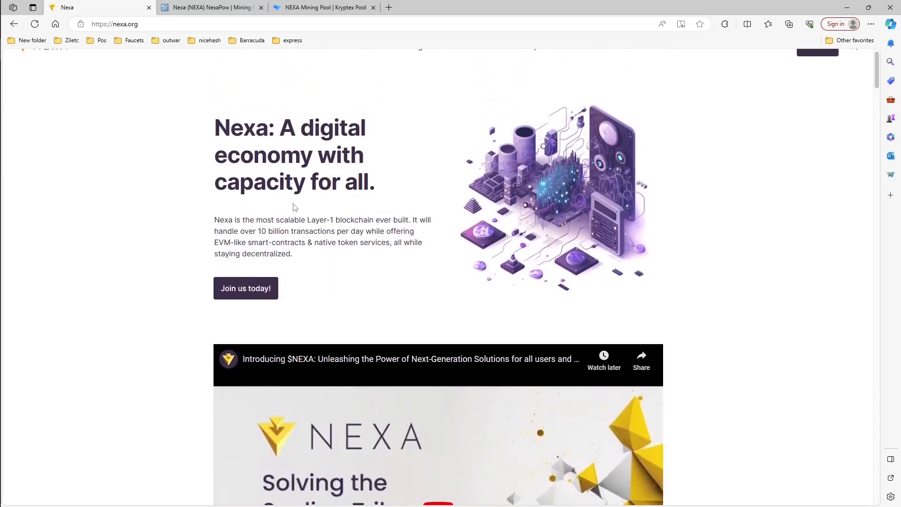
Step: Download the Windows full node wallet from Nexa's Node page and keep the file nexa-1.3.0.3-win64-setup.exe
{"action": "left_click", "coordinate": [370, 69]}
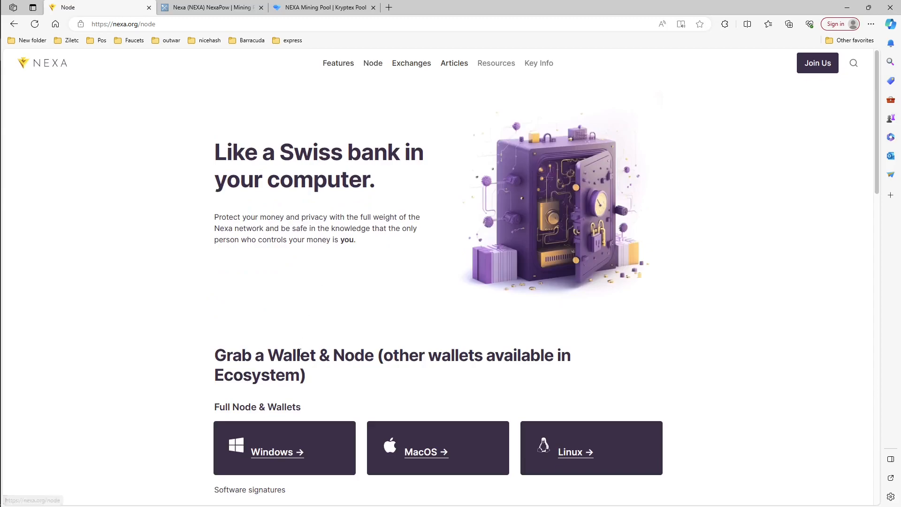
{"action": "scroll", "coordinate": [190, 322], "scroll_direction": "down", "scroll_amount": 2}
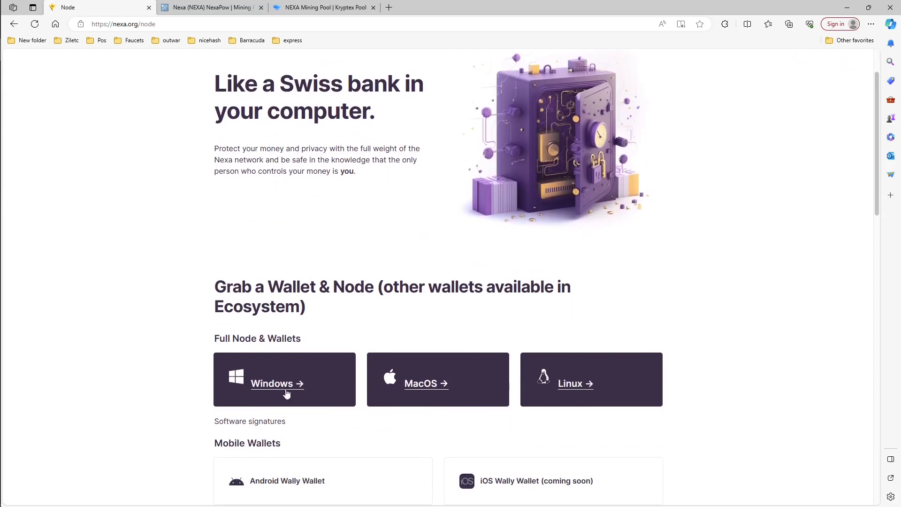
{"action": "left_click", "coordinate": [261, 391]}
{"action": "scroll", "coordinate": [243, 324], "scroll_direction": "down", "scroll_amount": 3}
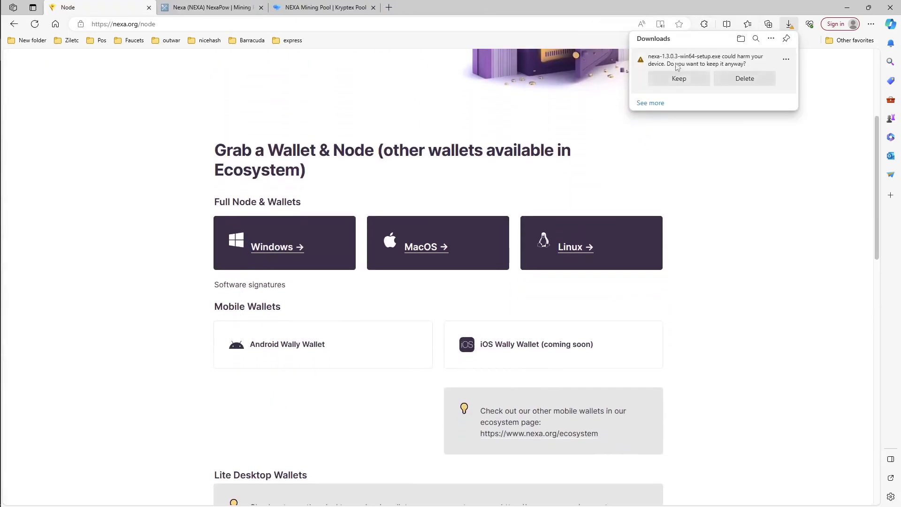
{"action": "left_click", "coordinate": [706, 77]}
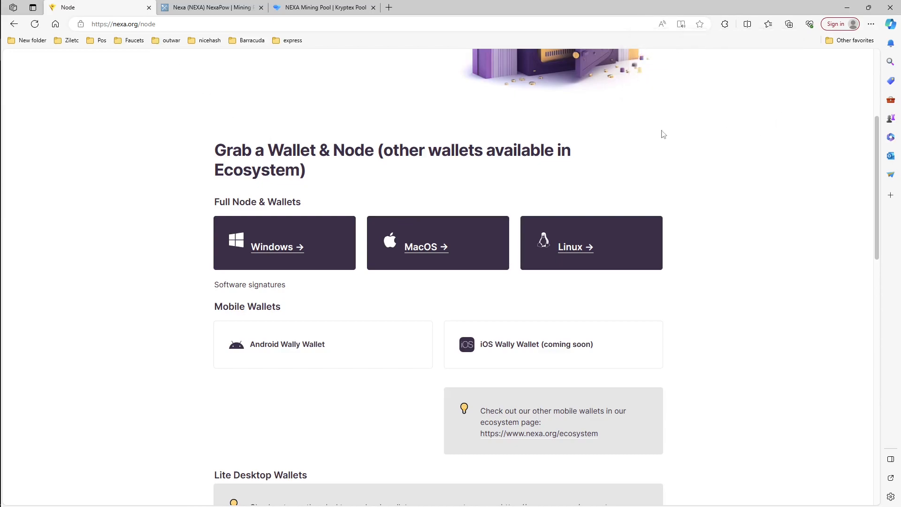
Step: Close the Nexa and MiningPoolStats pages and review the mining instructions on Kryptex's Nexa pool page
{"action": "left_click", "coordinate": [147, 7]}
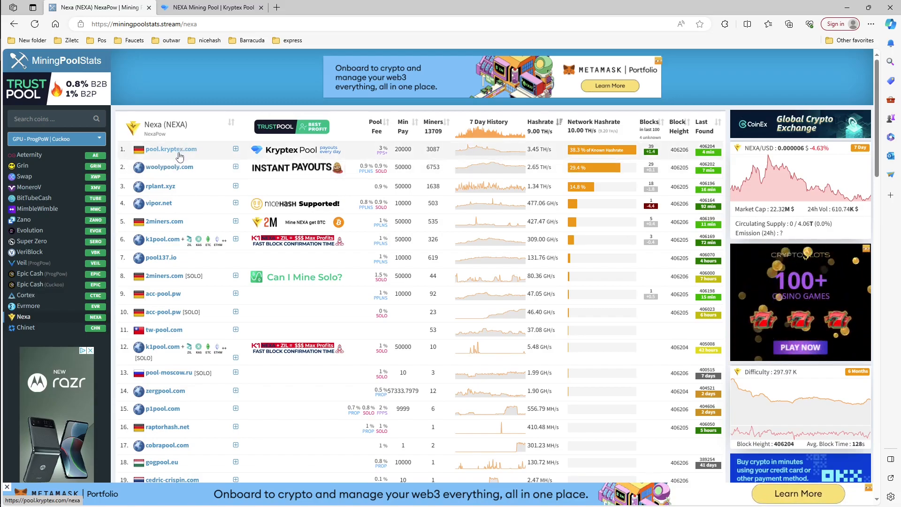
{"action": "left_click", "coordinate": [148, 8]}
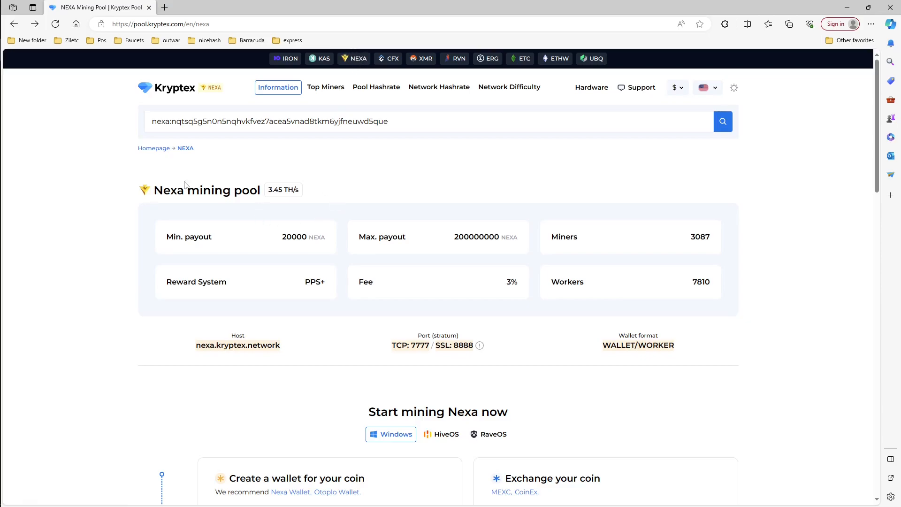
{"action": "scroll", "coordinate": [194, 263], "scroll_direction": "down", "scroll_amount": 1}
{"action": "scroll", "coordinate": [194, 263], "scroll_direction": "down", "scroll_amount": 7}
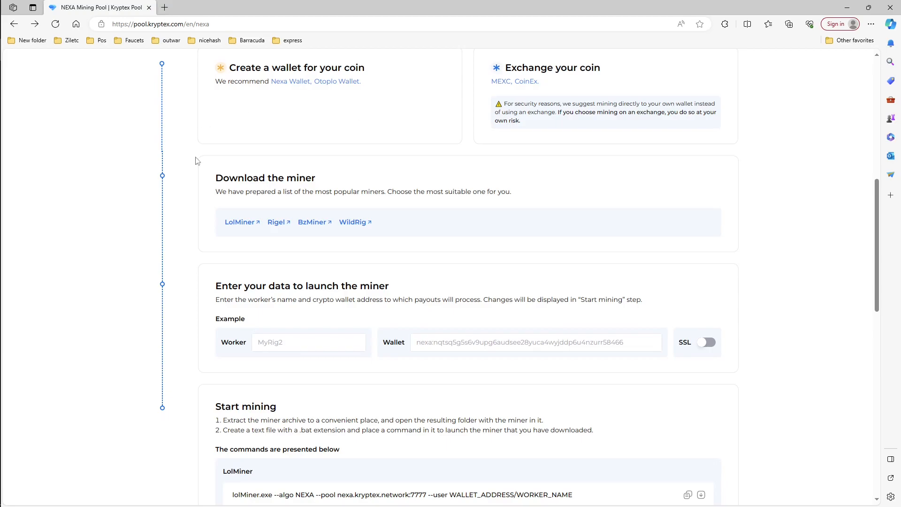
{"action": "scroll", "coordinate": [315, 163], "scroll_direction": "up", "scroll_amount": 1}
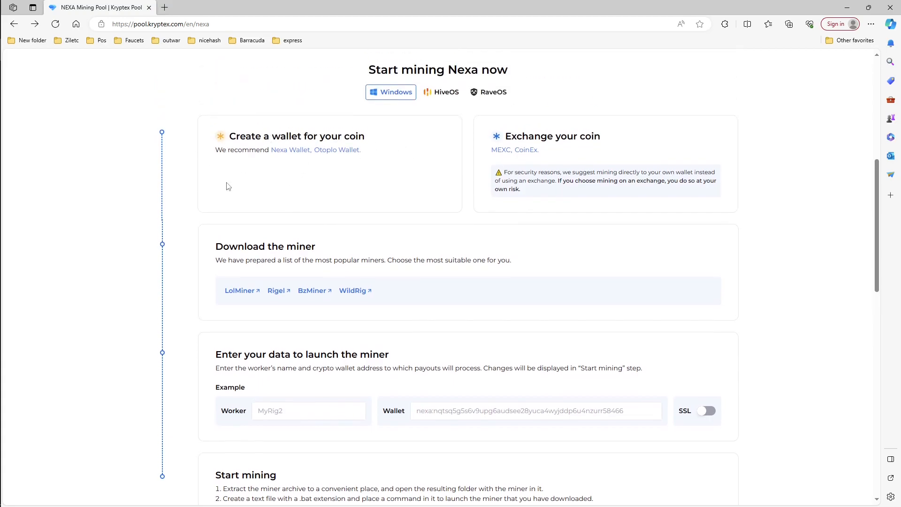
{"action": "scroll", "coordinate": [224, 188], "scroll_direction": "down", "scroll_amount": 3}
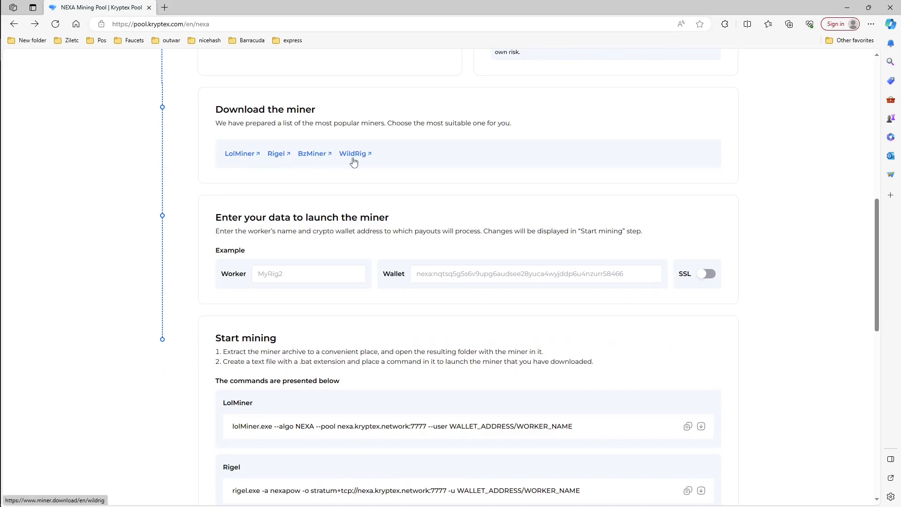
Step: Open the LolMiner download page from the pool's miner list and download Lol Miner 1.77b for Windows
{"action": "left_click", "coordinate": [244, 159]}
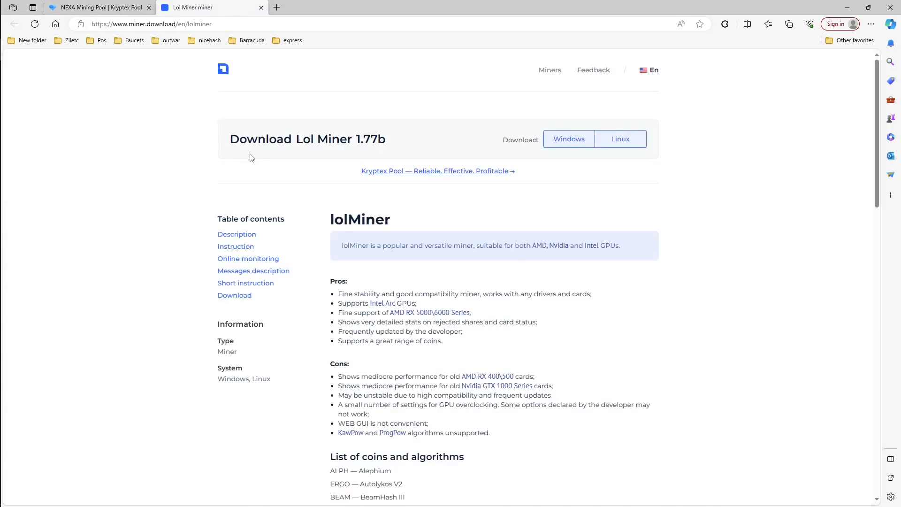
{"action": "left_click_drag", "start_coordinate": [398, 139], "coordinate": [357, 139]}
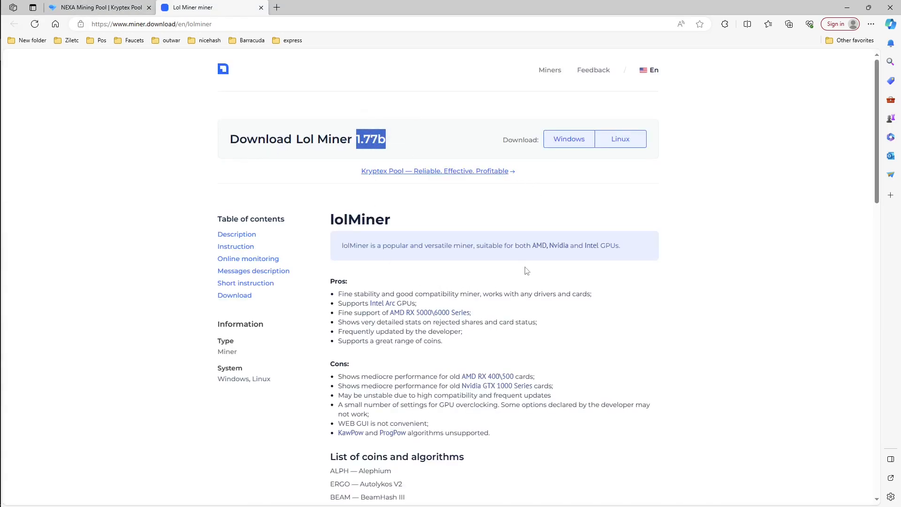
{"action": "scroll", "coordinate": [526, 263], "scroll_direction": "down", "scroll_amount": 1}
{"action": "scroll", "coordinate": [411, 237], "scroll_direction": "down", "scroll_amount": 2}
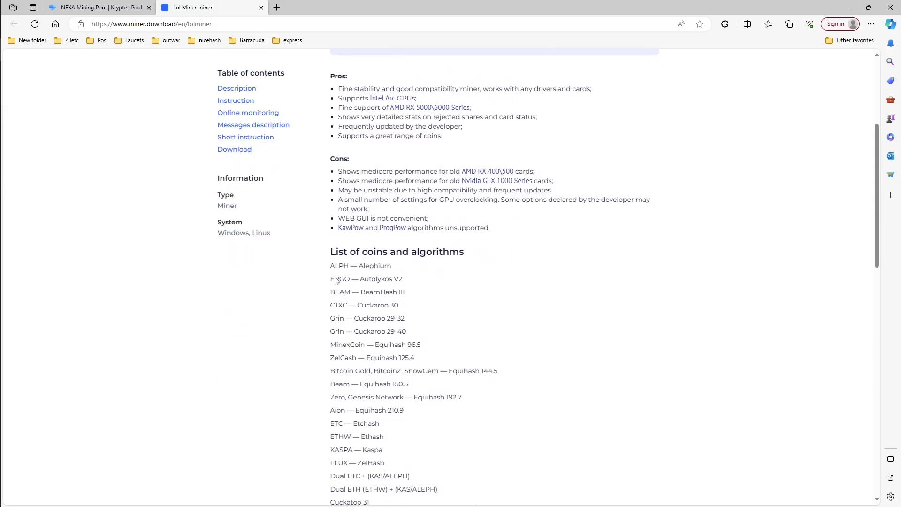
{"action": "scroll", "coordinate": [375, 451], "scroll_direction": "down", "scroll_amount": 3}
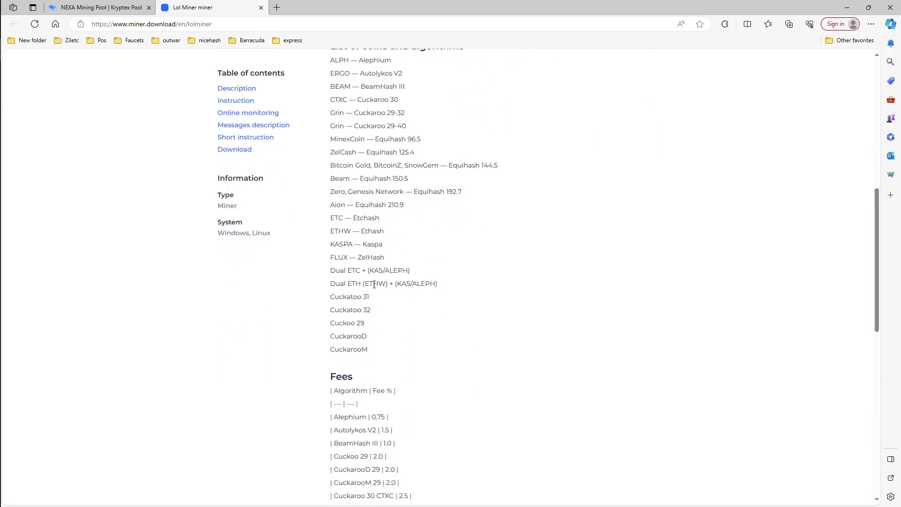
{"action": "scroll", "coordinate": [374, 283], "scroll_direction": "down", "scroll_amount": 4}
{"action": "scroll", "coordinate": [585, 172], "scroll_direction": "up", "scroll_amount": 10}
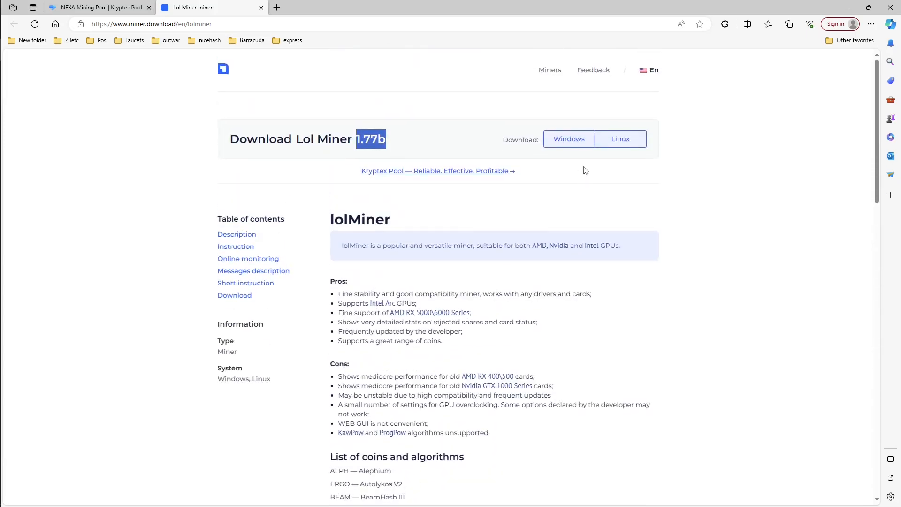
{"action": "left_click", "coordinate": [578, 144]}
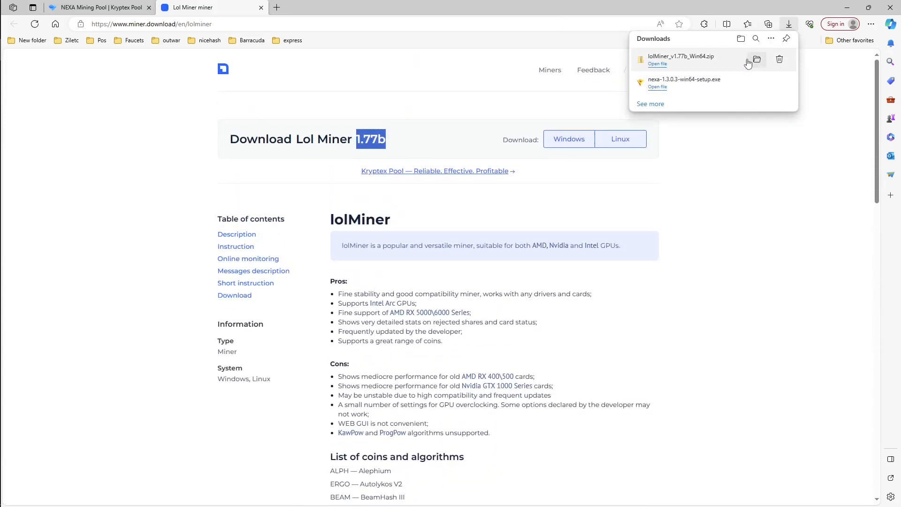
{"action": "left_click", "coordinate": [737, 141]}
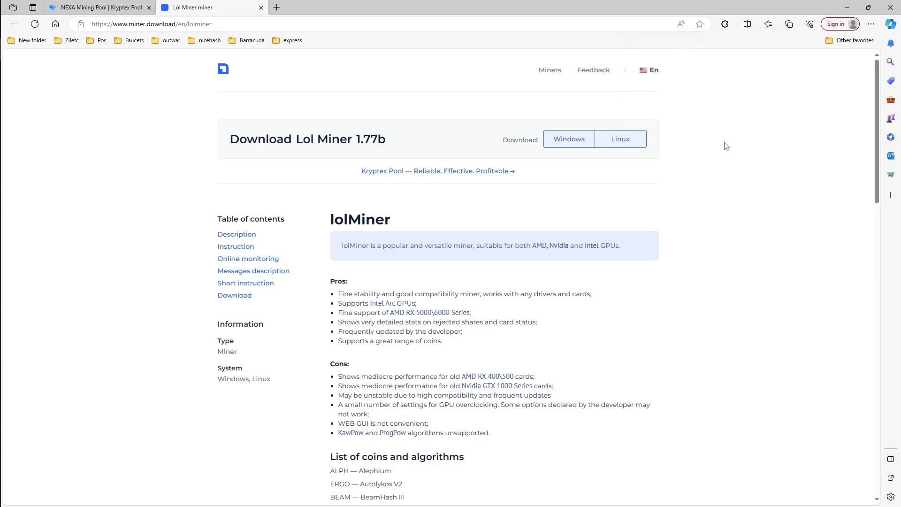
Step: Return to the Kryptex pool page and fill in the launch data with worker name 3700 and the copied wallet address
{"action": "key", "text": "ctrl+Tab"}
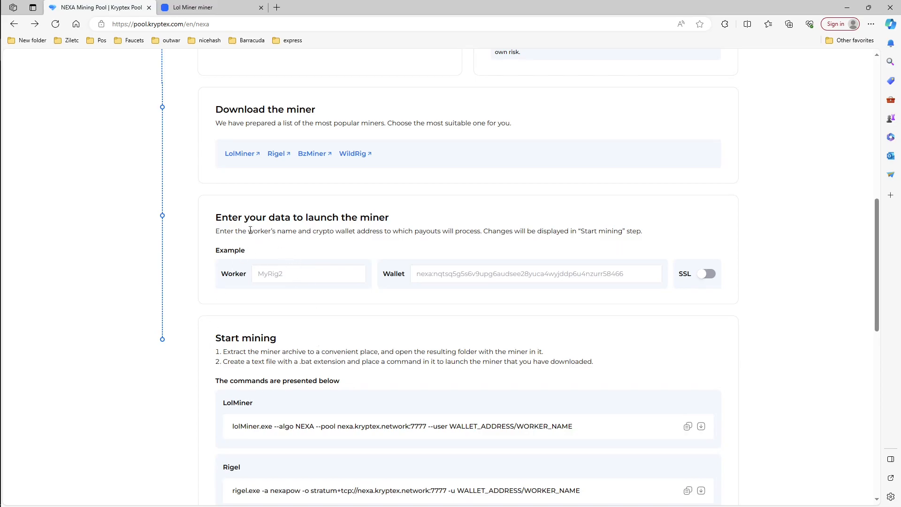
{"action": "left_click", "coordinate": [287, 277]}
{"action": "type", "text": "3700"}
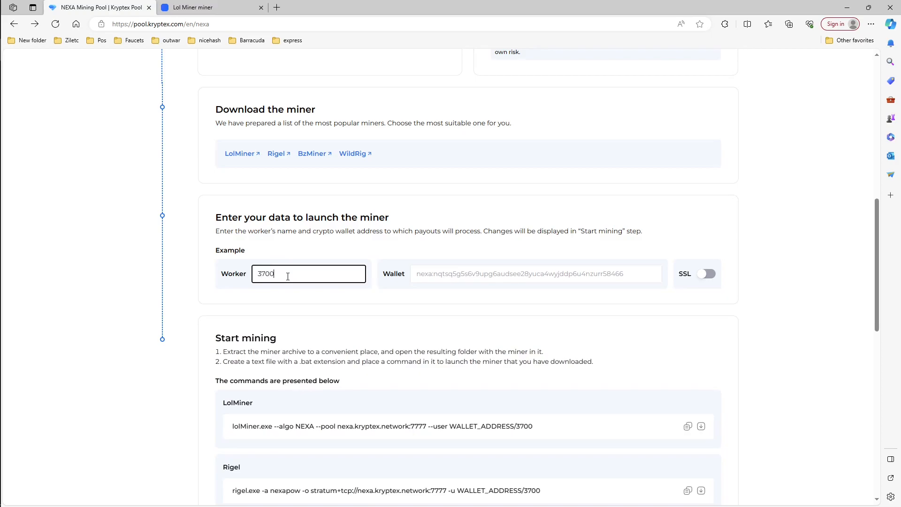
{"action": "left_click", "coordinate": [630, 274]}
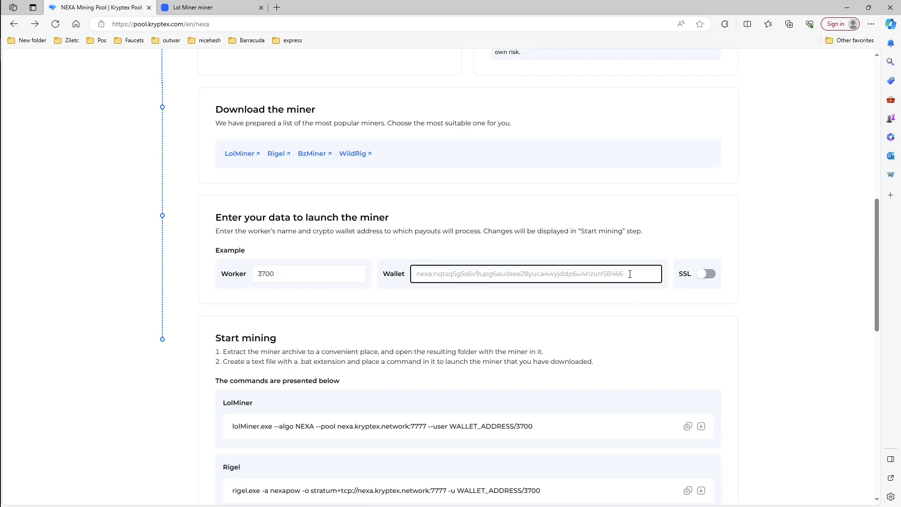
{"action": "type", "text": "nexa:nqtsq5g5n0n5nqhvkfvez7acea5vnad8tkm6yjfneuwd5que"}
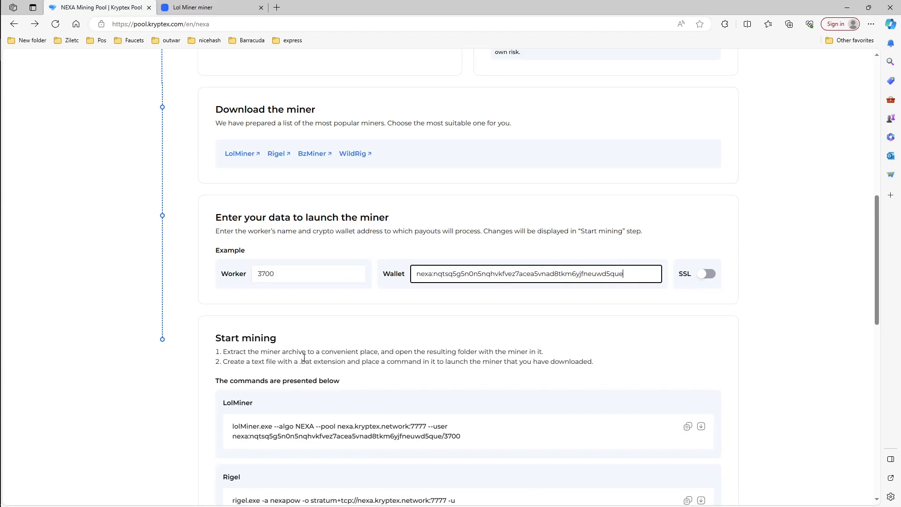
Step: Copy the generated LolMiner launch command from the Start mining section
{"action": "scroll", "coordinate": [429, 422], "scroll_direction": "down", "scroll_amount": 4}
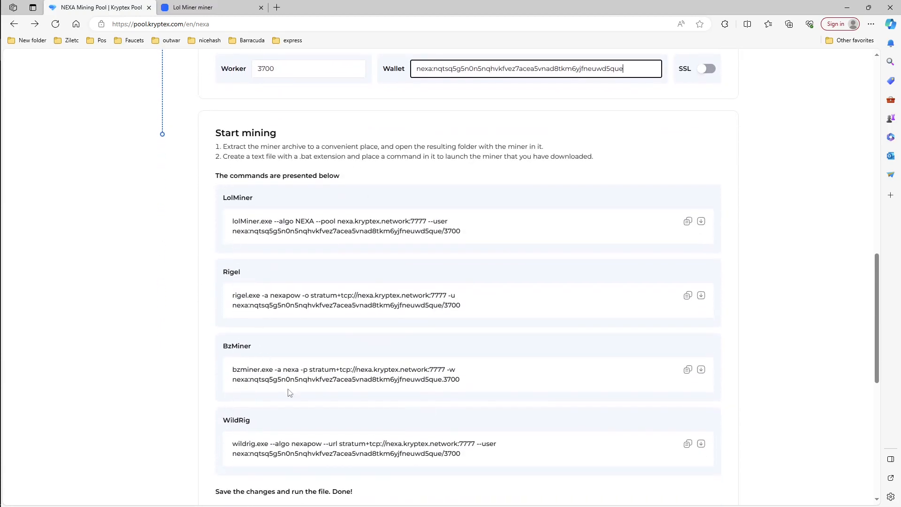
{"action": "left_click_drag", "start_coordinate": [486, 231], "coordinate": [236, 226]}
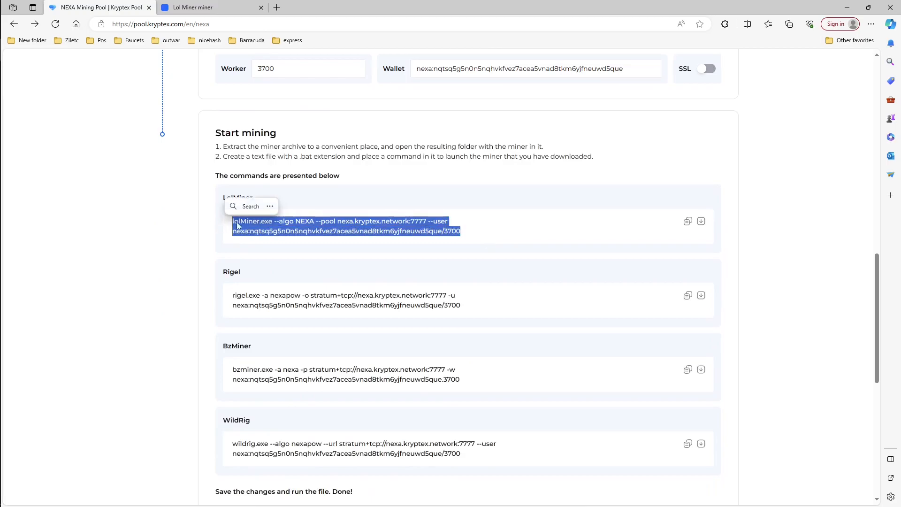
{"action": "right_click", "coordinate": [236, 227]}
{"action": "left_click", "coordinate": [263, 232]}
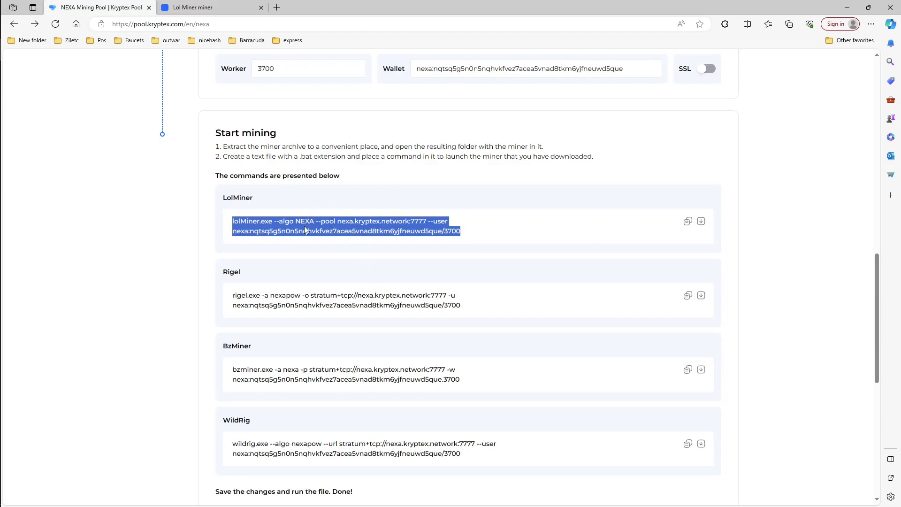
Step: Switch to File Explorer and open the mine_nexa batch file in the lolMiner 1.77b folder for editing
{"action": "key", "text": "alt+Tab"}
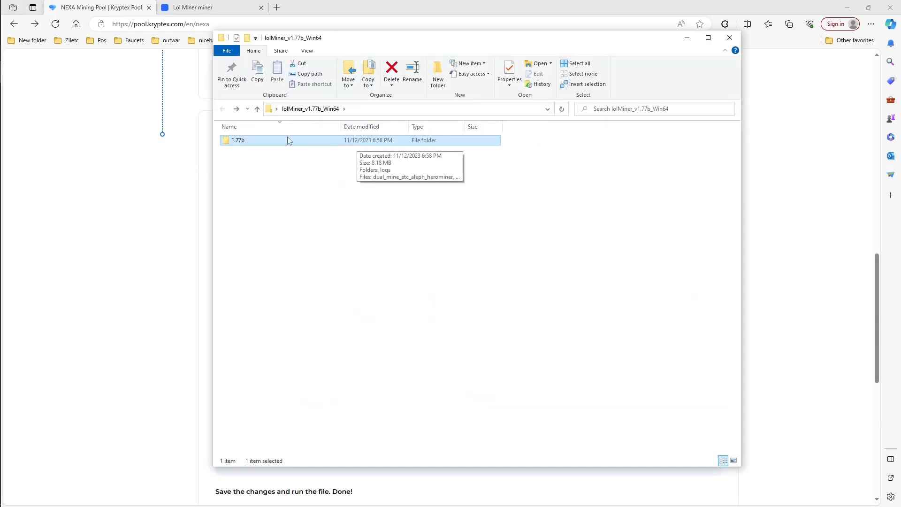
{"action": "double_click", "coordinate": [256, 141]}
{"action": "scroll", "coordinate": [256, 235], "scroll_direction": "down", "scroll_amount": 4}
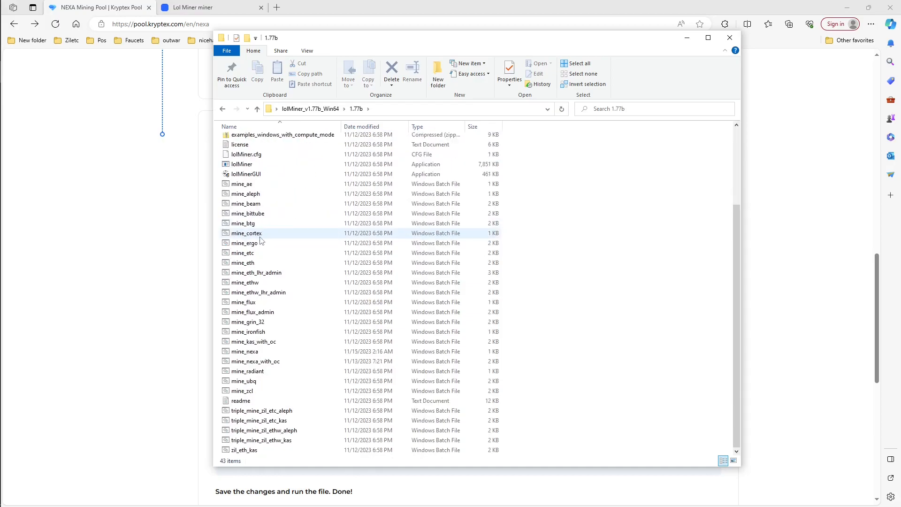
{"action": "right_click", "coordinate": [252, 352]}
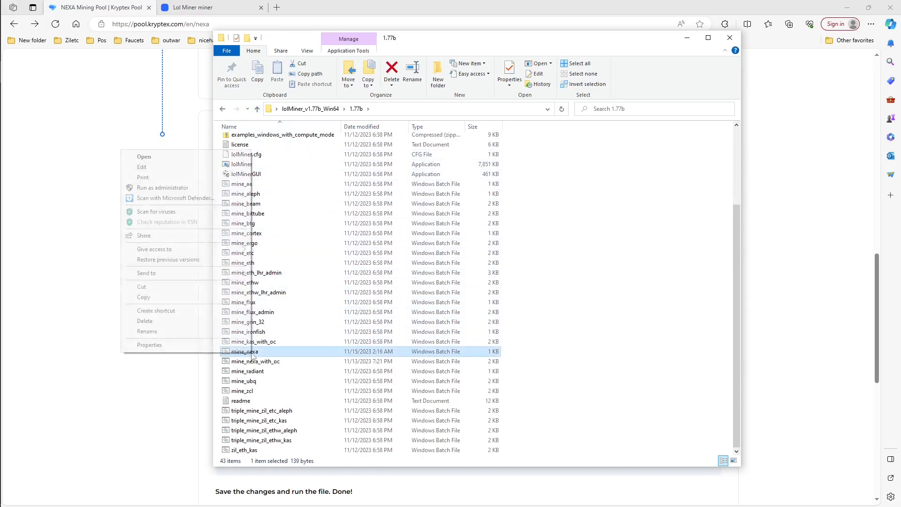
{"action": "left_click", "coordinate": [165, 168]}
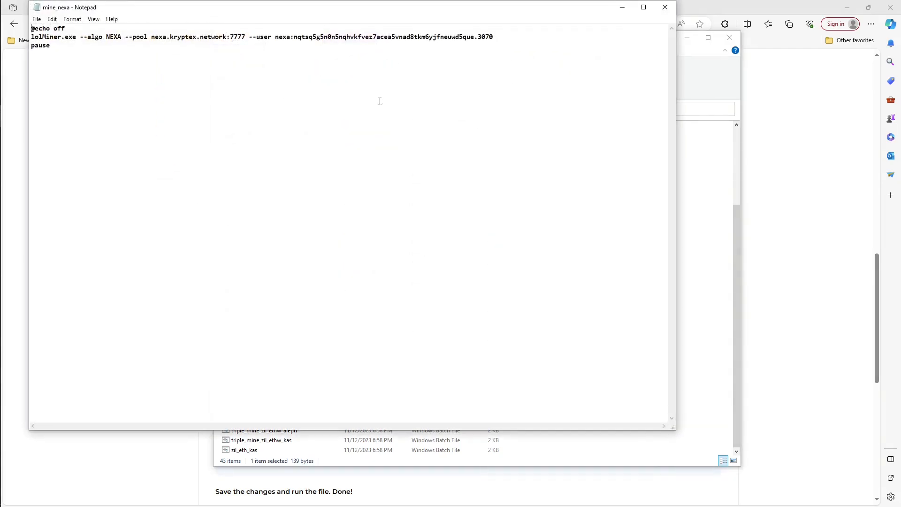
Step: Replace the lolMiner line in mine_nexa with the copied command, use a period before worker name 3700, and save the file
{"action": "left_click_drag", "start_coordinate": [408, 43], "coordinate": [31, 39]}
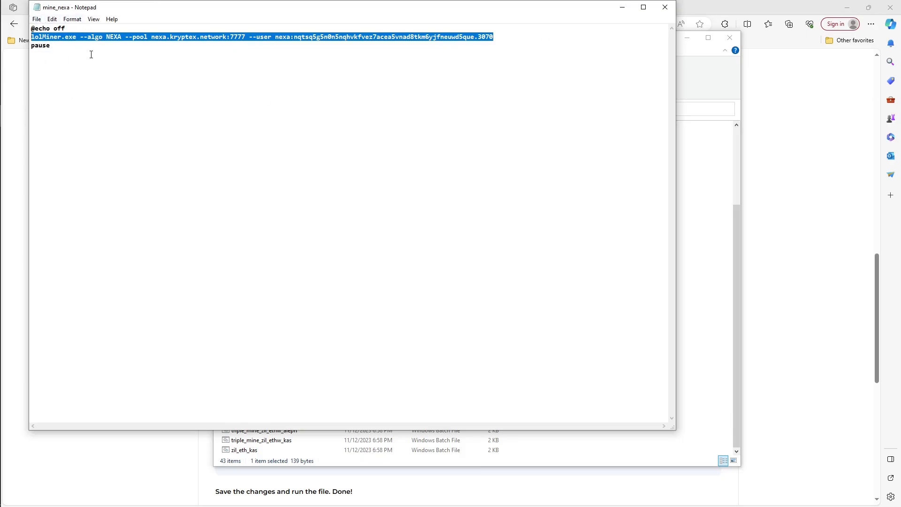
{"action": "key", "text": "ctrl+v"}
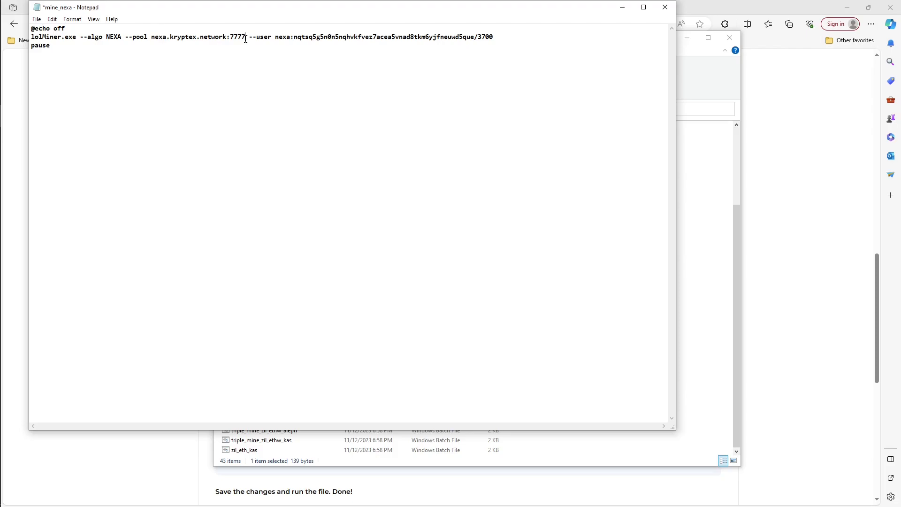
{"action": "left_click_drag", "start_coordinate": [245, 39], "coordinate": [137, 37]}
{"action": "left_click_drag", "start_coordinate": [481, 35], "coordinate": [475, 36]}
{"action": "type", "text": "."}
{"action": "left_click", "coordinate": [665, 7]}
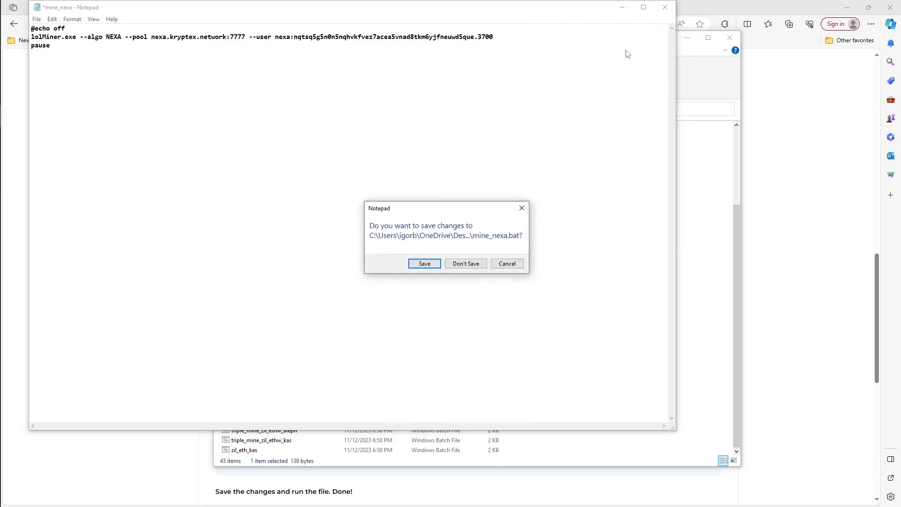
{"action": "left_click", "coordinate": [417, 266]}
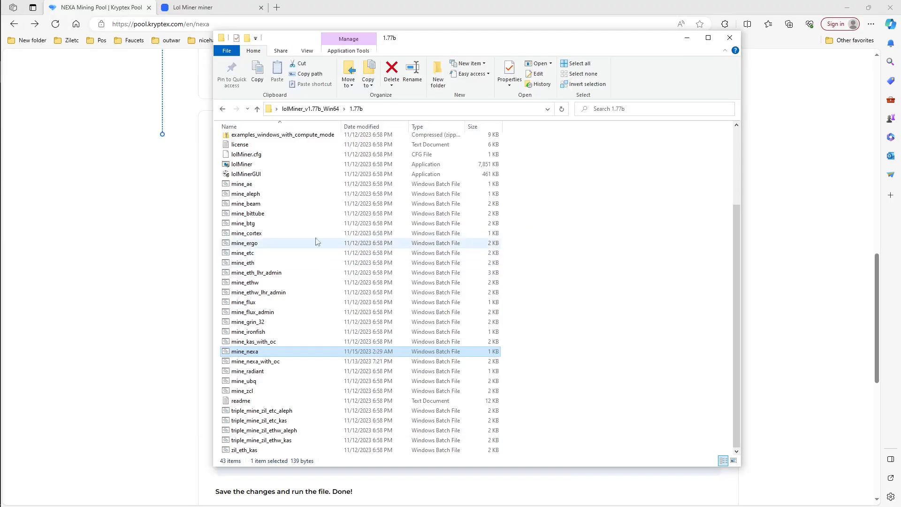
Step: Launch lolMinerGUI from the 1.77b folder and enable a core clock of 1680 and a core offset of 255 for GPU0
{"action": "left_click", "coordinate": [286, 174]}
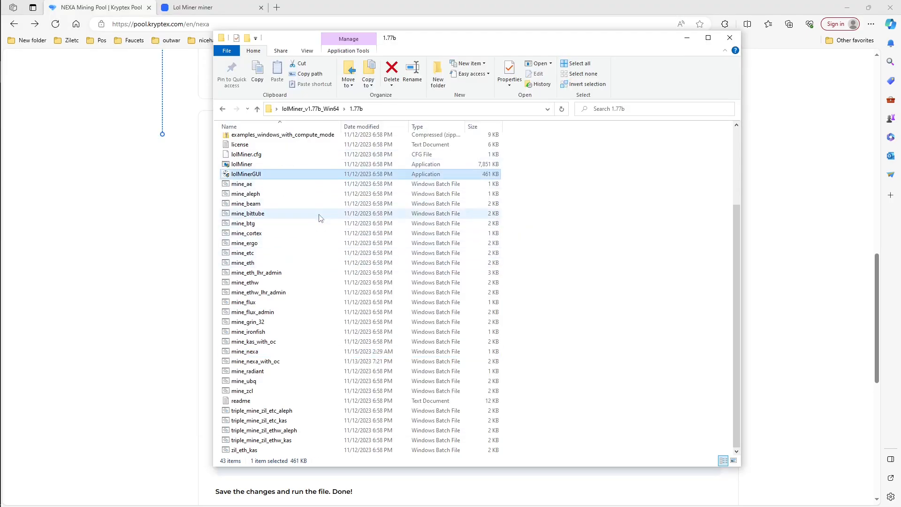
{"action": "double_click", "coordinate": [254, 175]}
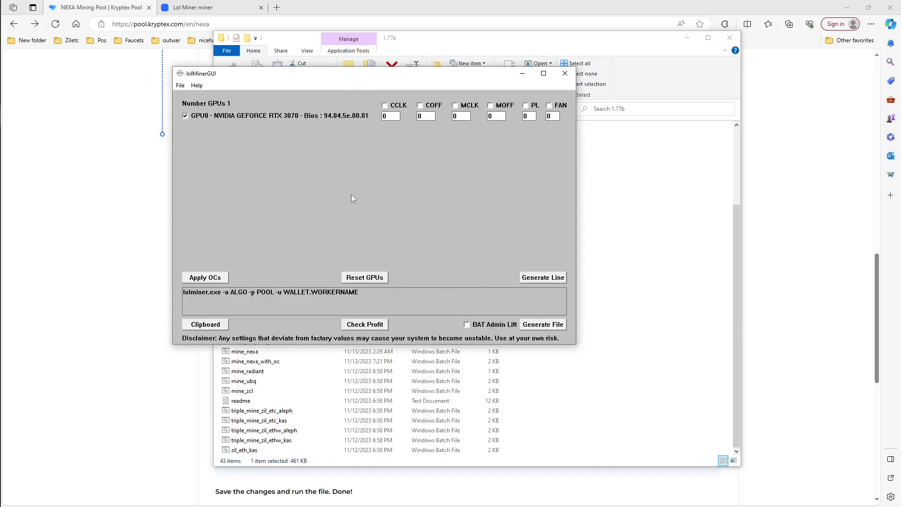
{"action": "left_click", "coordinate": [384, 105]}
{"action": "key", "text": "Tab"}
{"action": "type", "text": "168"}
{"action": "left_click", "coordinate": [420, 106]}
{"action": "left_click", "coordinate": [420, 106]}
{"action": "left_click", "coordinate": [427, 117]}
{"action": "type", "text": "255"}
Step: Enable a memory clock of 5001, a power limit of 150 and a fan speed of 65 for GPU0
{"action": "left_click", "coordinate": [457, 106]}
{"action": "left_click", "coordinate": [456, 106]}
{"action": "left_click", "coordinate": [459, 117]}
{"action": "type", "text": "5001"}
{"action": "left_click", "coordinate": [525, 105]}
{"action": "left_click", "coordinate": [527, 117]}
{"action": "type", "text": "150"}
{"action": "key", "text": "Tab"}
{"action": "left_click", "coordinate": [549, 105]}
{"action": "type", "text": "65"}
Step: Apply the overclock settings to the GPU, acknowledge the message and close lolMinerGUI
{"action": "left_click_drag", "start_coordinate": [299, 78], "coordinate": [216, 103]}
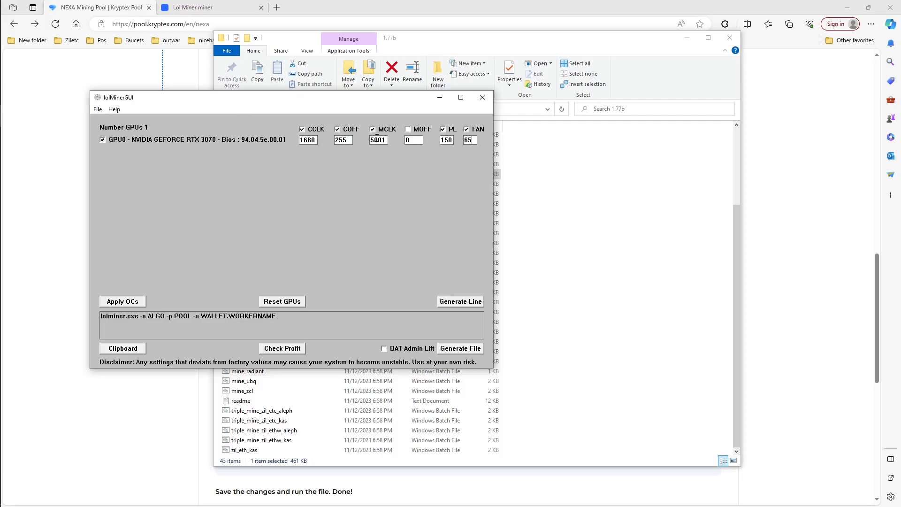
{"action": "left_click", "coordinate": [131, 302]}
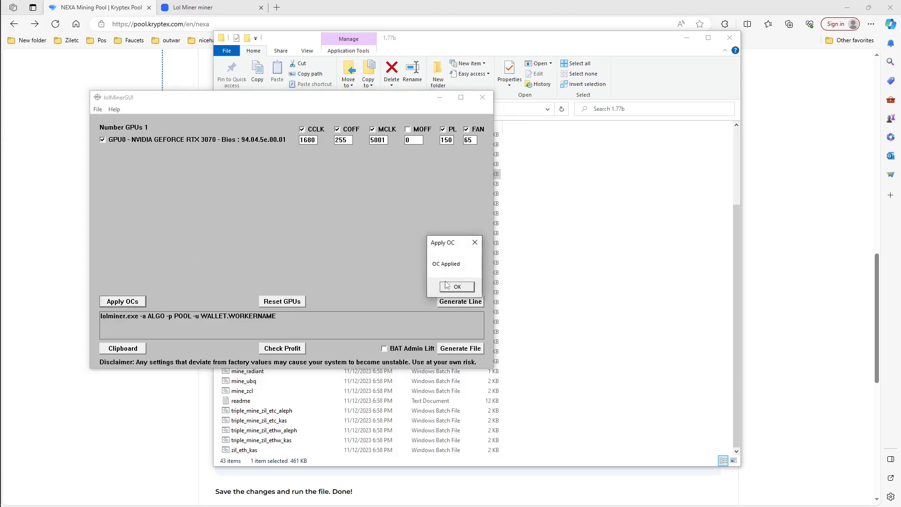
{"action": "left_click", "coordinate": [447, 288]}
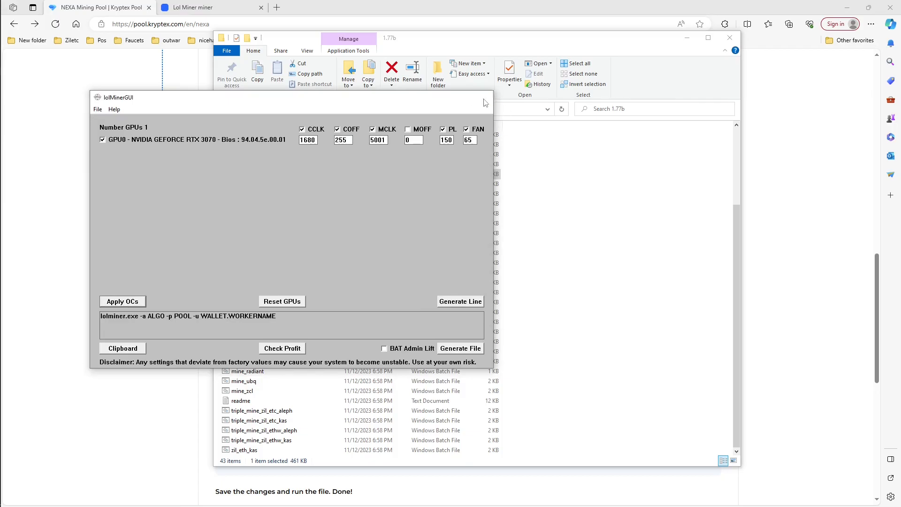
{"action": "left_click", "coordinate": [482, 98]}
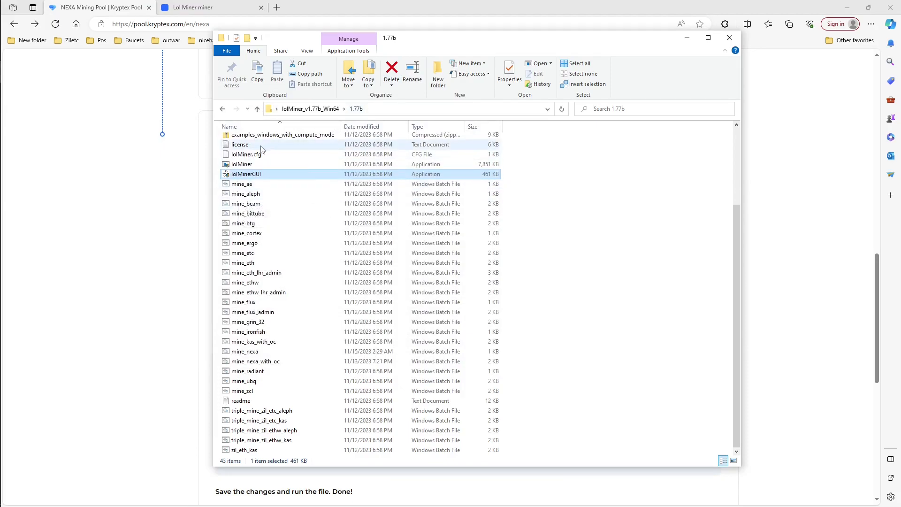
Step: Check the lolMiner application's compatibility properties for the option to run as an administrator, and accept the dialog
{"action": "left_click", "coordinate": [247, 165]}
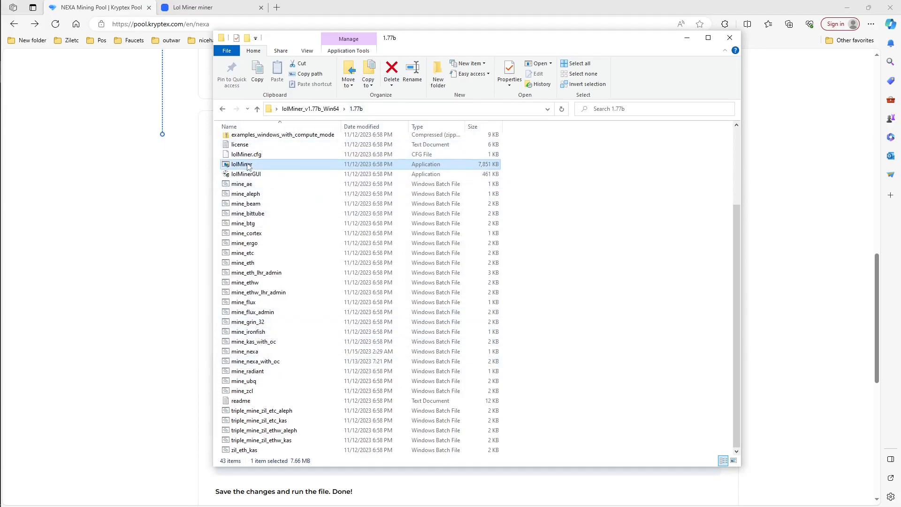
{"action": "right_click", "coordinate": [248, 165]}
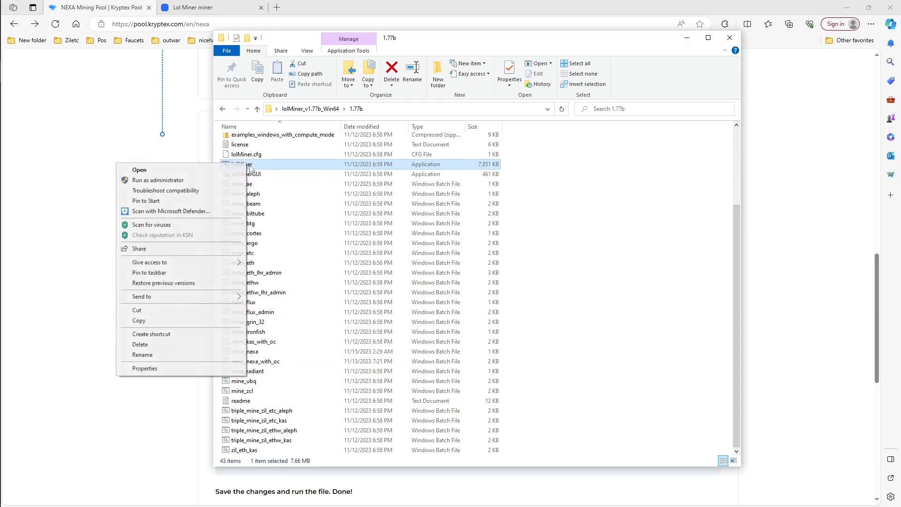
{"action": "left_click", "coordinate": [200, 368]}
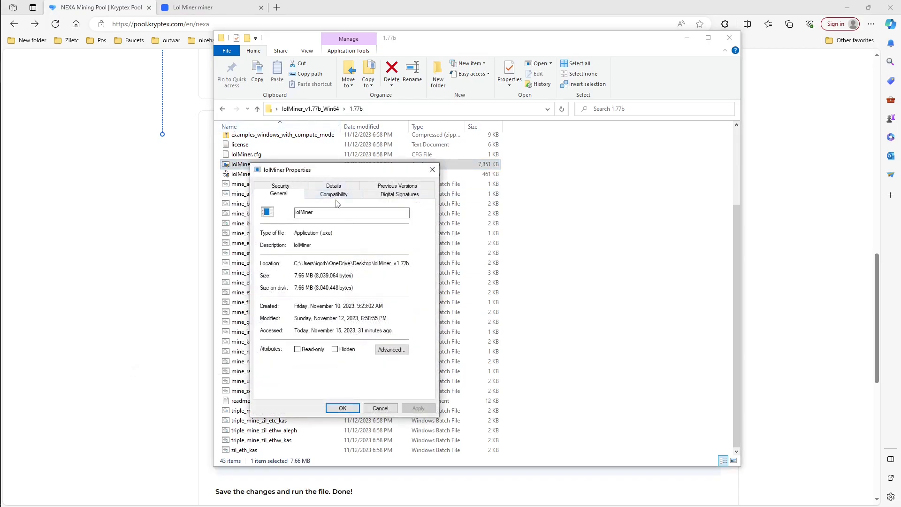
{"action": "left_click", "coordinate": [339, 194]}
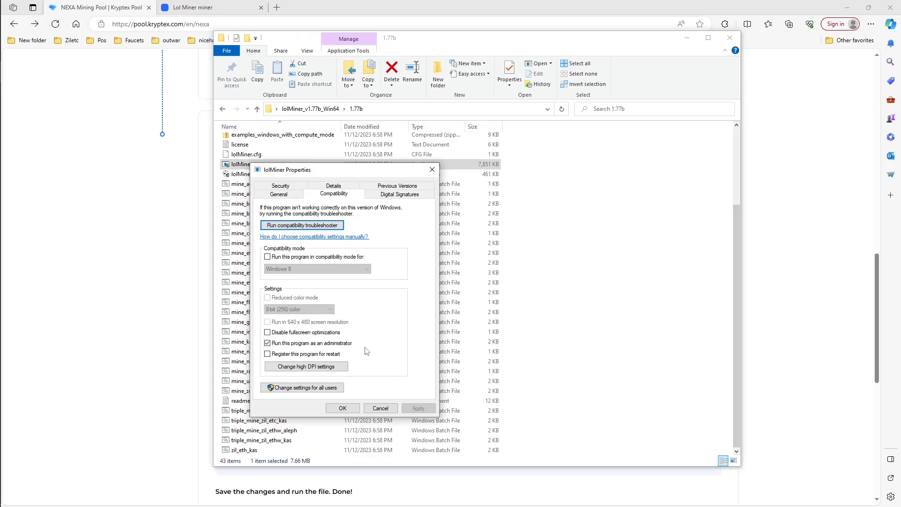
{"action": "left_click", "coordinate": [343, 408]}
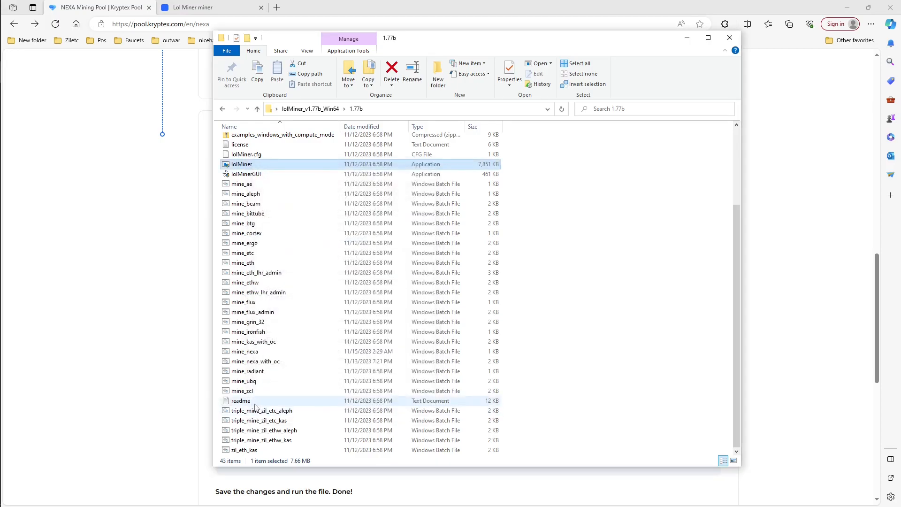
Step: Run the mine_nexa batch file and inspect the lolMiner console for the pool connection, hashrate, shares and GPU statistics
{"action": "double_click", "coordinate": [251, 352]}
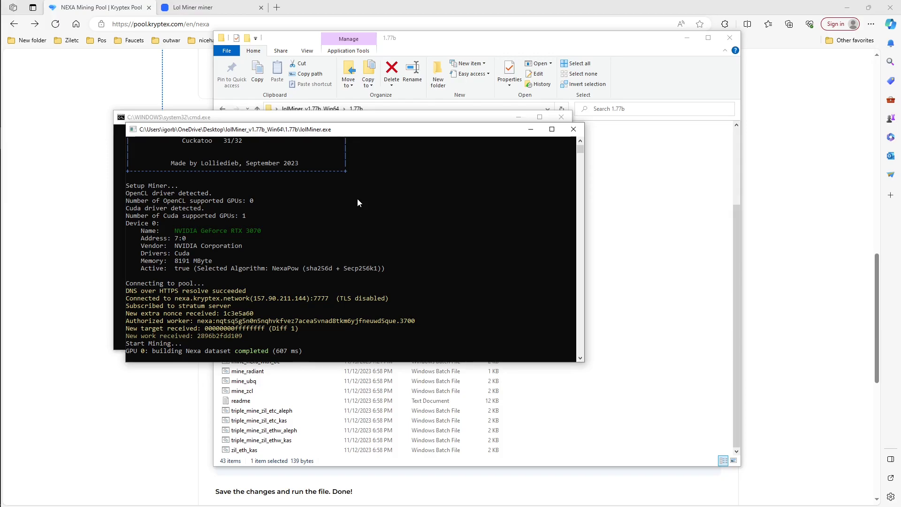
{"action": "left_click_drag", "start_coordinate": [315, 133], "coordinate": [342, 157]}
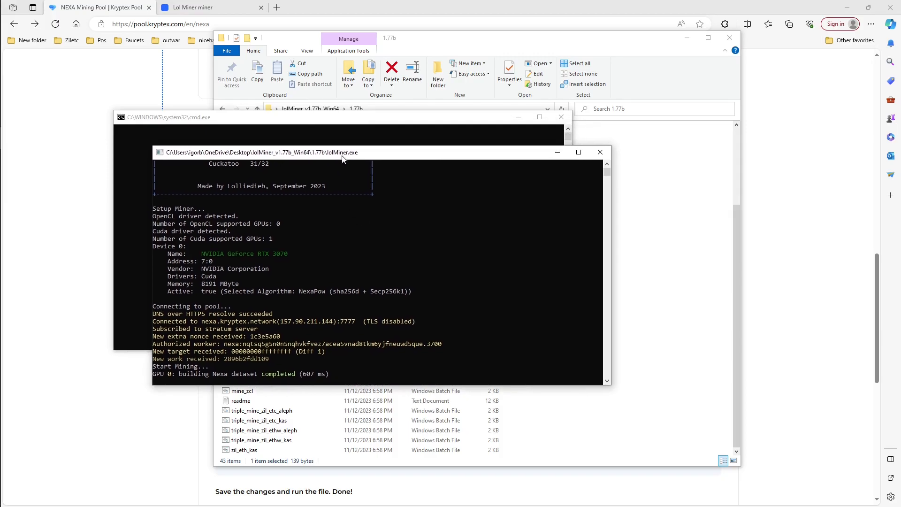
{"action": "left_click", "coordinate": [164, 123]}
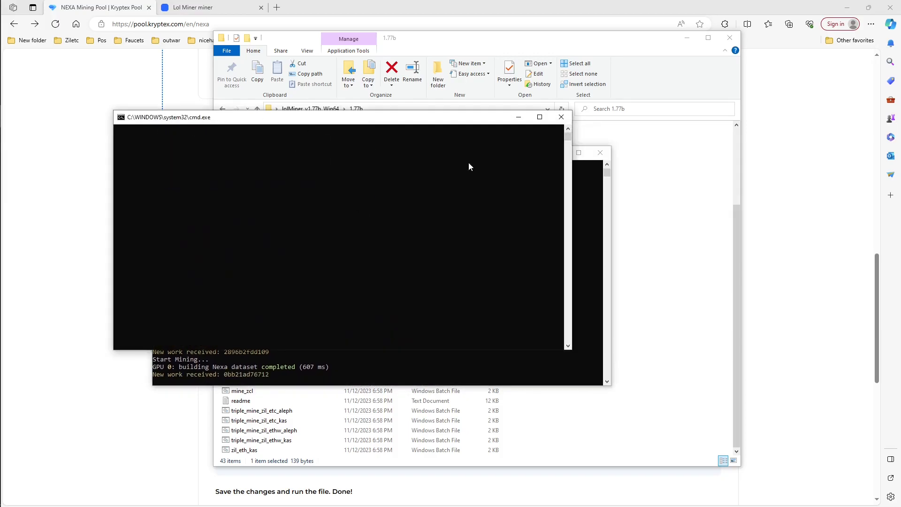
{"action": "left_click", "coordinate": [607, 167]}
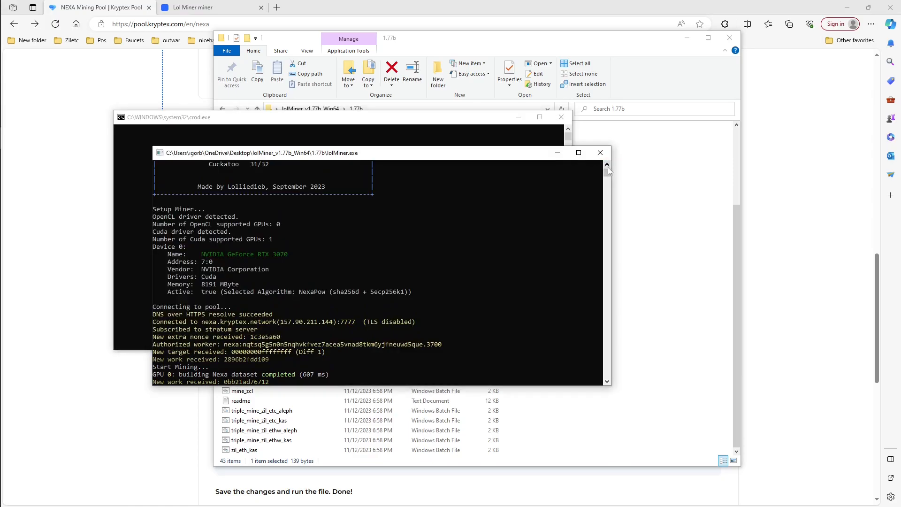
{"action": "left_click", "coordinate": [606, 381]}
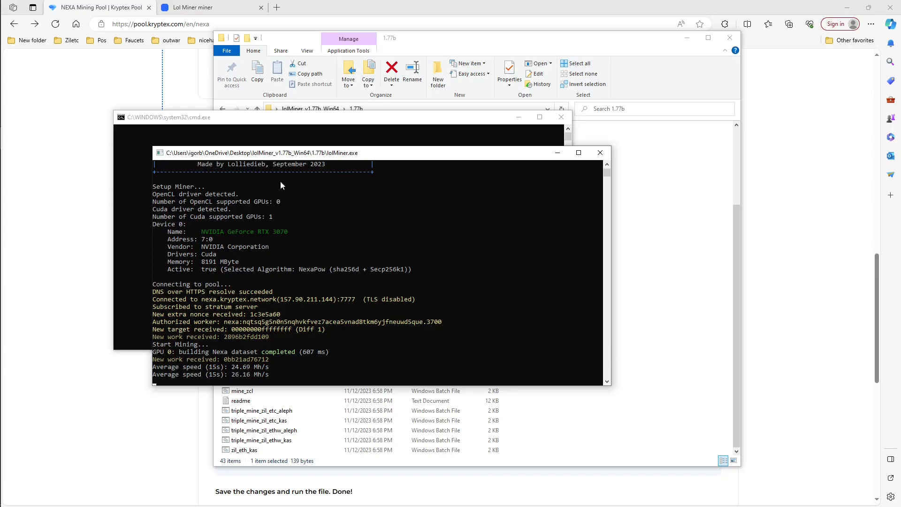
{"action": "double_click", "coordinate": [295, 154]}
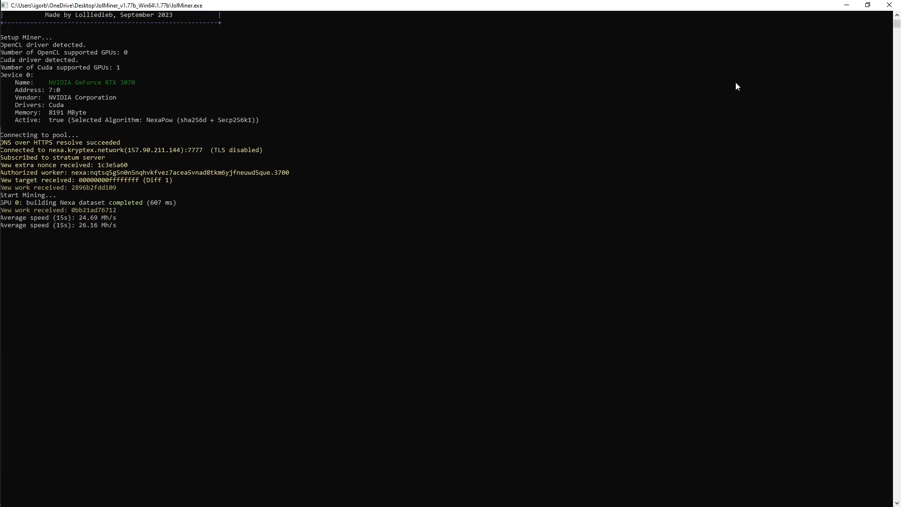
{"action": "left_click", "coordinate": [867, 5]}
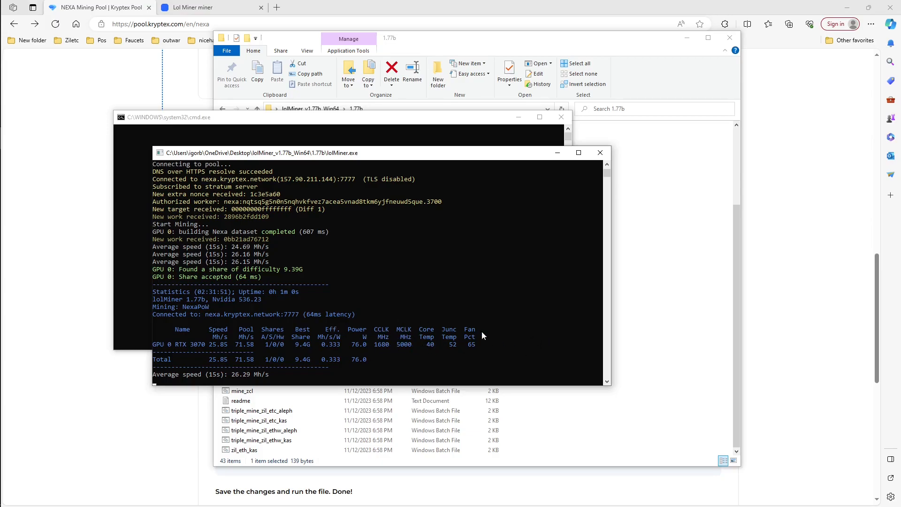
Step: Switch to the Kryptex Nexa pool page, replace the wallet search text with the copied launch command, and search for the miner's statistics
{"action": "left_click", "coordinate": [80, 149]}
{"action": "scroll", "coordinate": [186, 221], "scroll_direction": "up", "scroll_amount": 10}
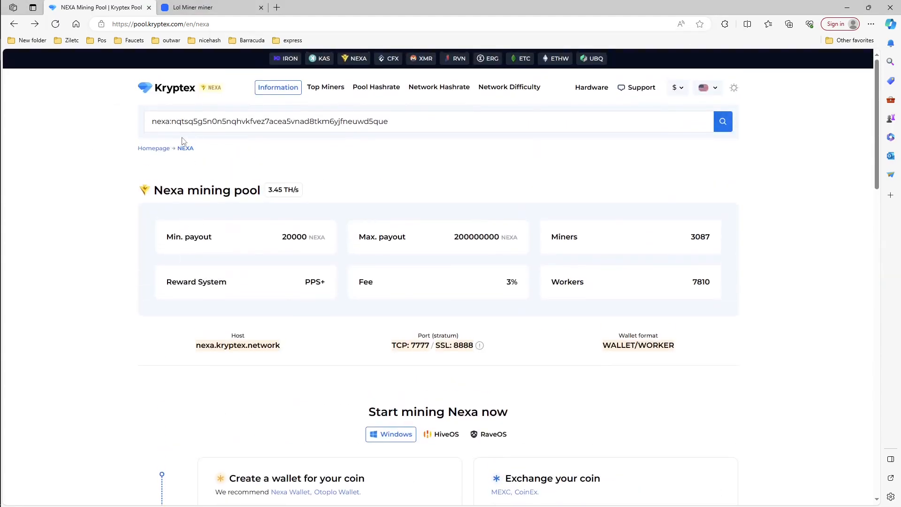
{"action": "scroll", "coordinate": [277, 322], "scroll_direction": "down", "scroll_amount": 7}
{"action": "scroll", "coordinate": [280, 321], "scroll_direction": "down", "scroll_amount": 3}
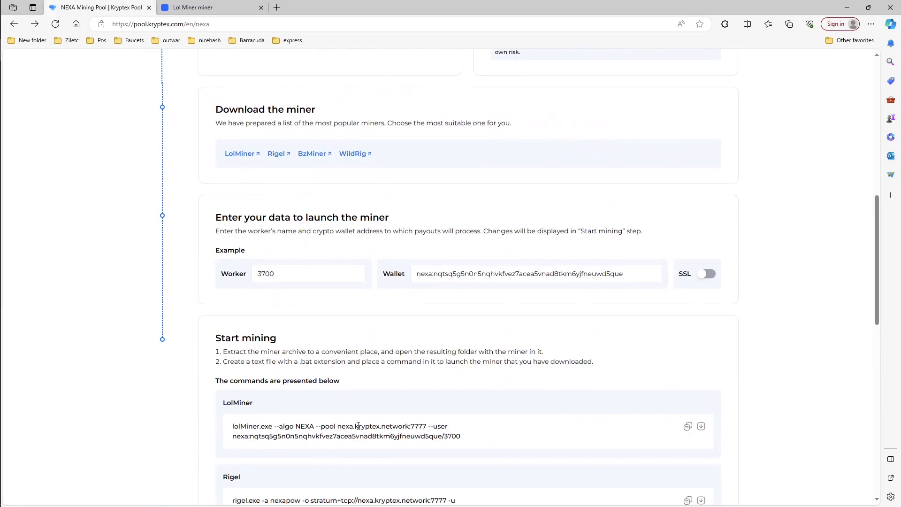
{"action": "scroll", "coordinate": [236, 316], "scroll_direction": "up", "scroll_amount": 10}
{"action": "left_click_drag", "start_coordinate": [372, 121], "coordinate": [125, 124]}
{"action": "right_click", "coordinate": [217, 120]}
{"action": "left_click", "coordinate": [246, 175]}
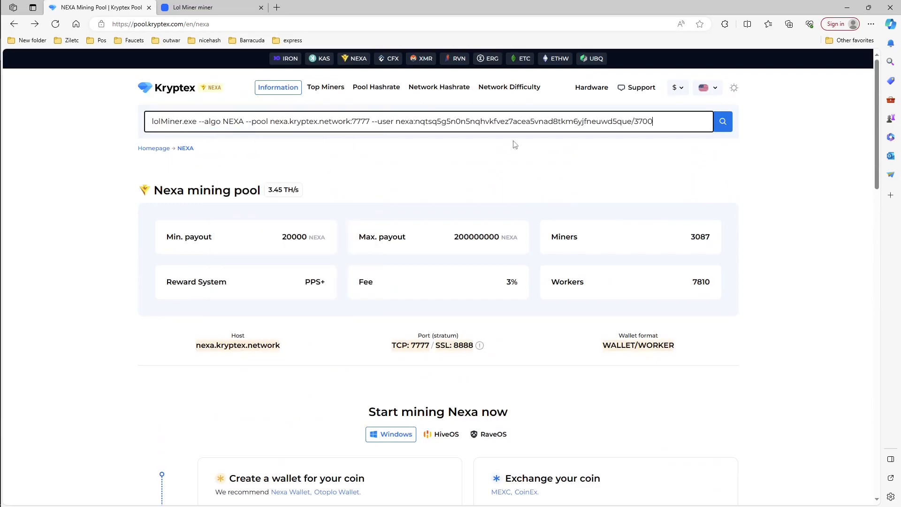
{"action": "left_click", "coordinate": [723, 124]}
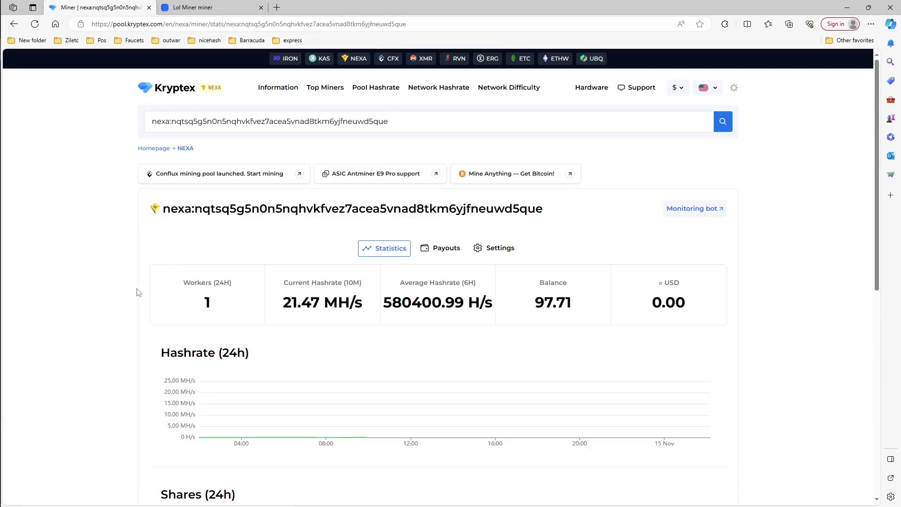
Step: Examine the miner's statistics page, covering hashrate, balance, the shares chart and the workers table
{"action": "scroll", "coordinate": [119, 310], "scroll_direction": "down", "scroll_amount": 1}
{"action": "scroll", "coordinate": [121, 314], "scroll_direction": "down", "scroll_amount": 1}
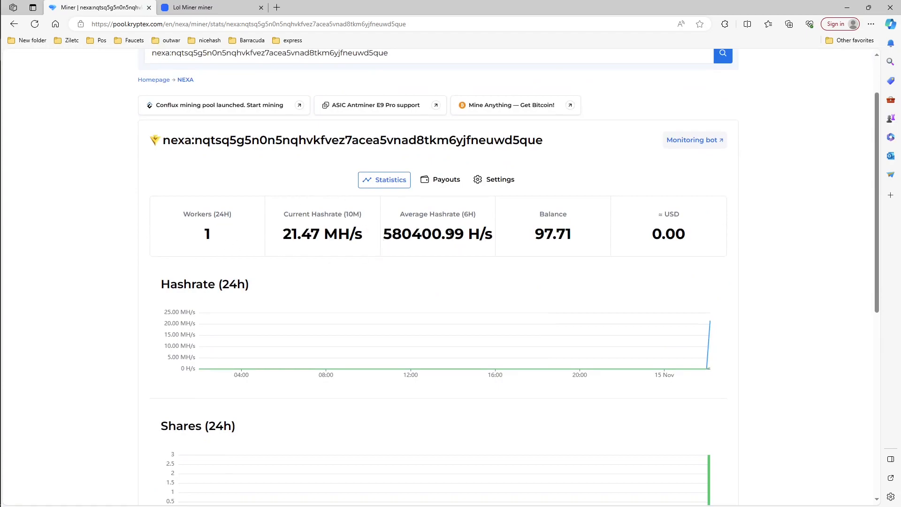
{"action": "scroll", "coordinate": [453, 231], "scroll_direction": "down", "scroll_amount": 1}
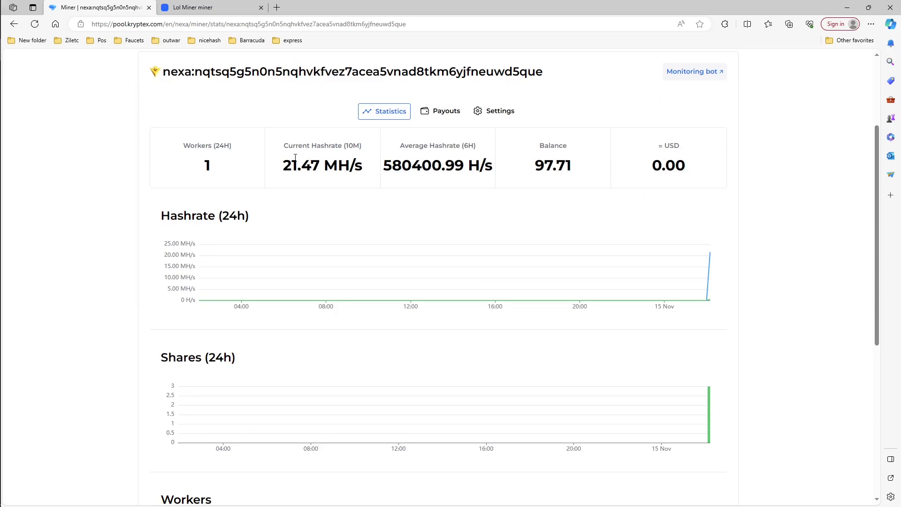
{"action": "scroll", "coordinate": [293, 188], "scroll_direction": "down", "scroll_amount": 3}
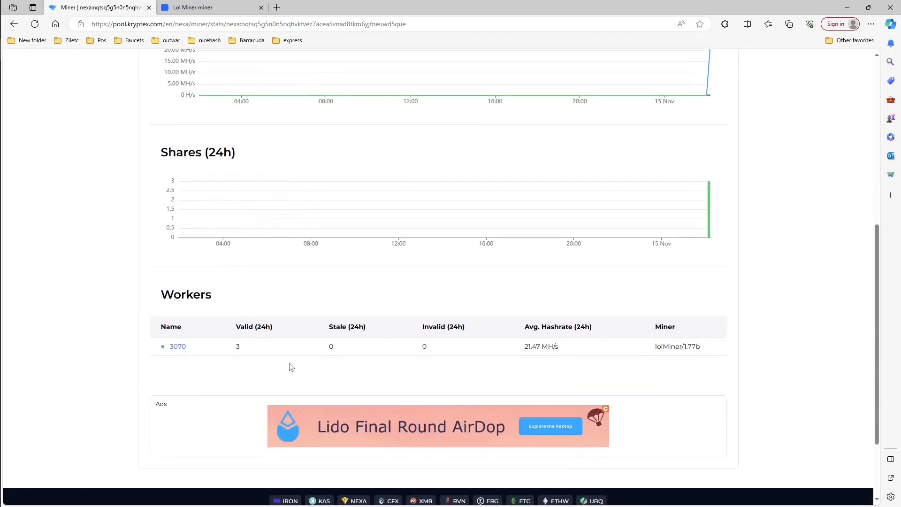
{"action": "scroll", "coordinate": [283, 401], "scroll_direction": "up", "scroll_amount": 2}
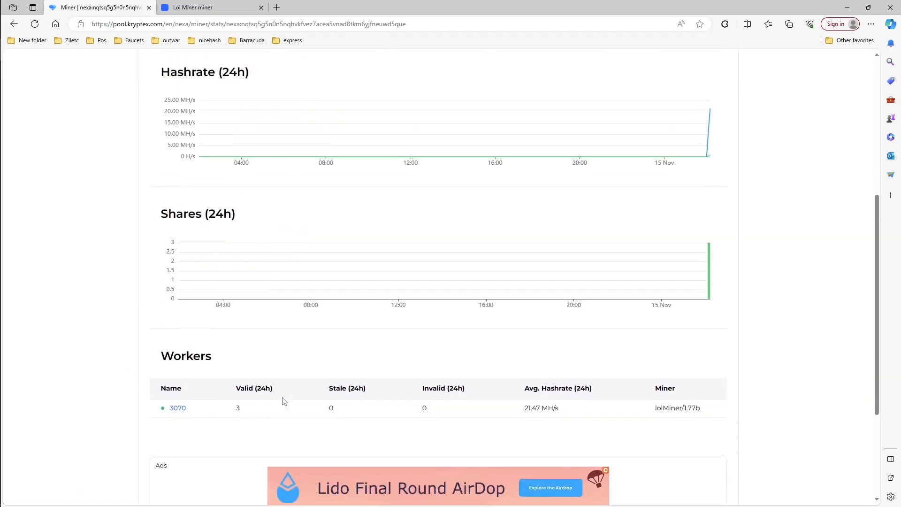
{"action": "scroll", "coordinate": [613, 398], "scroll_direction": "up", "scroll_amount": 2}
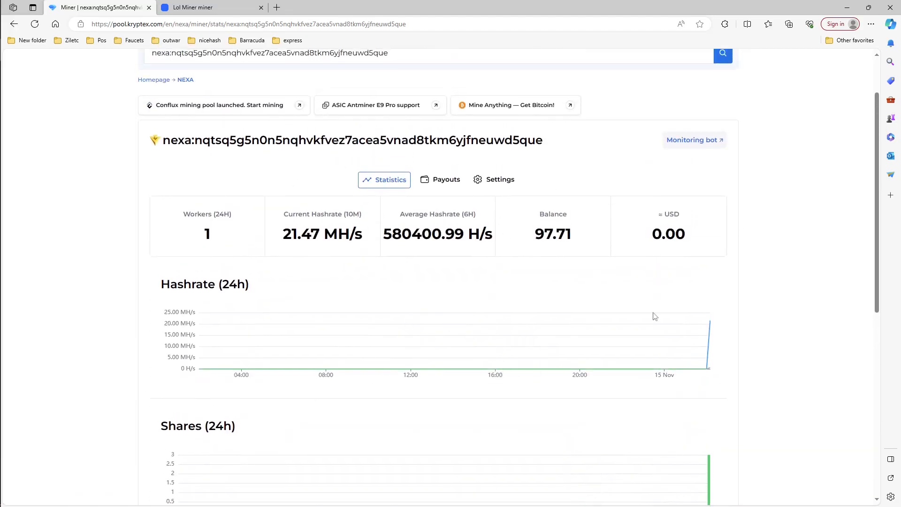
{"action": "scroll", "coordinate": [221, 262], "scroll_direction": "up", "scroll_amount": 1}
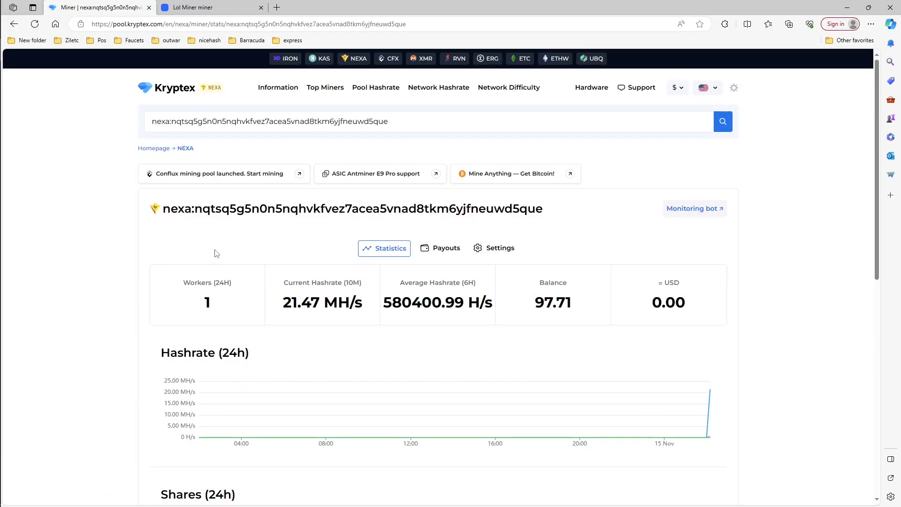